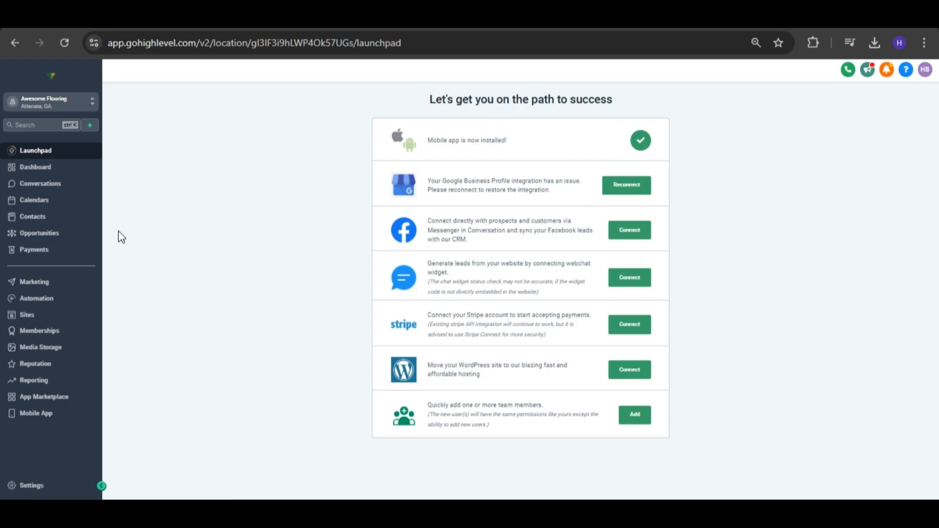
Start a new invoice in the account's payments section.
click(43, 252)
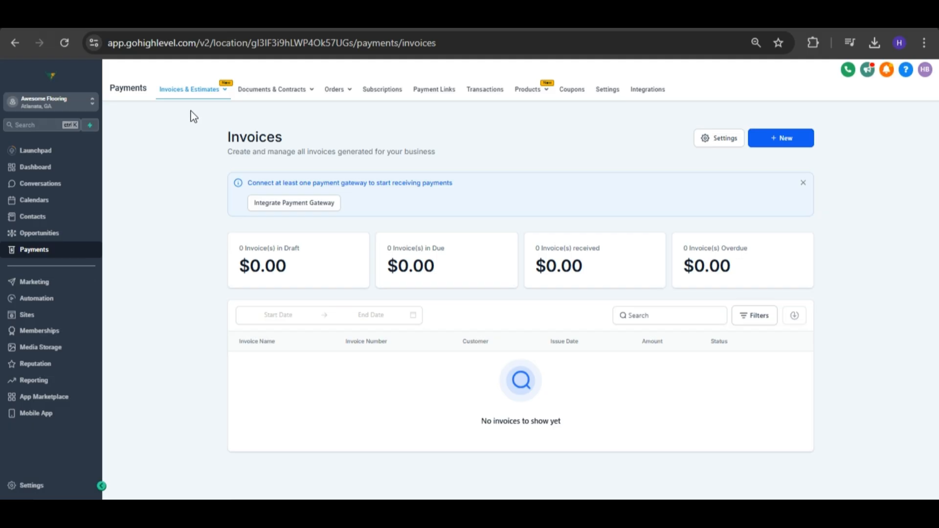
click(774, 137)
click(761, 165)
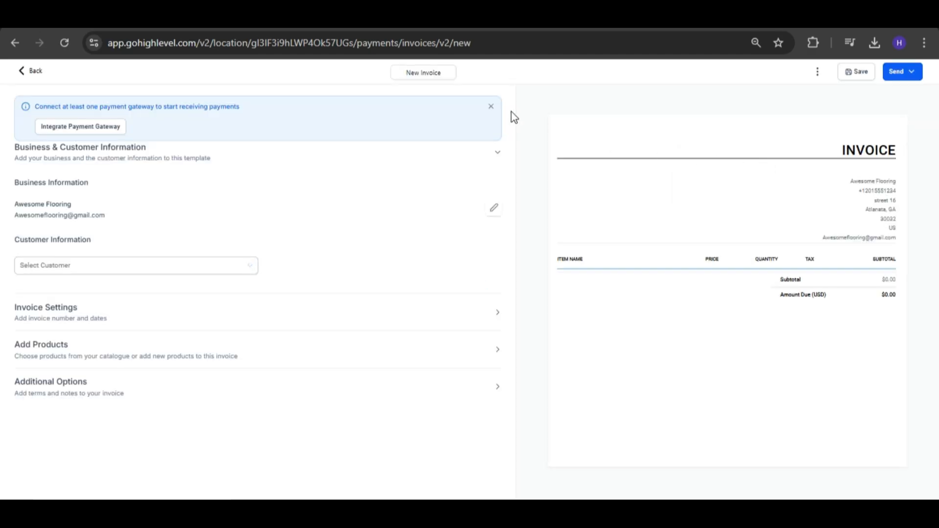
Title the invoice "funnel services invoice" and dismiss the payment gateway notice.
click(445, 79)
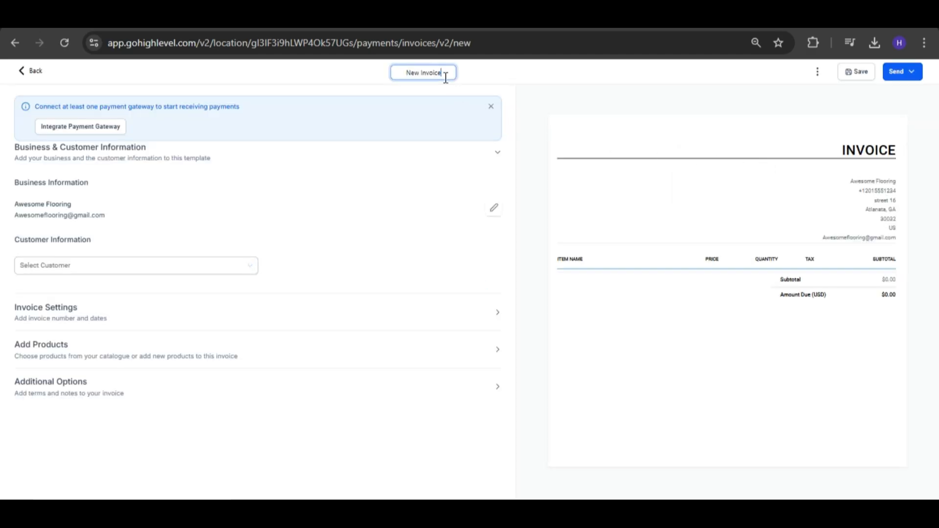
key(ctrl+a)
text(funnel s)
text(ervices)
text( invoice)
click(491, 106)
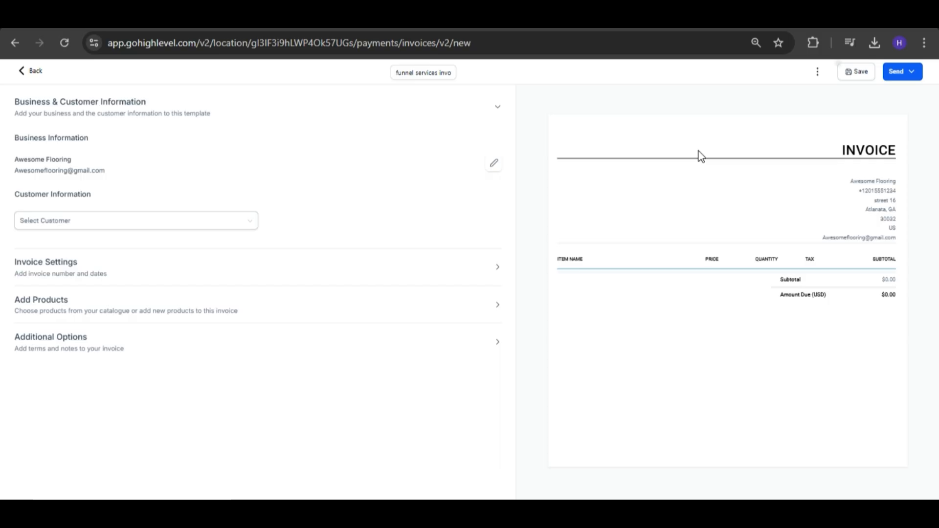
Upload Logo.jpg from the Downloads folder to the media library for the business logo in the business information.
click(493, 164)
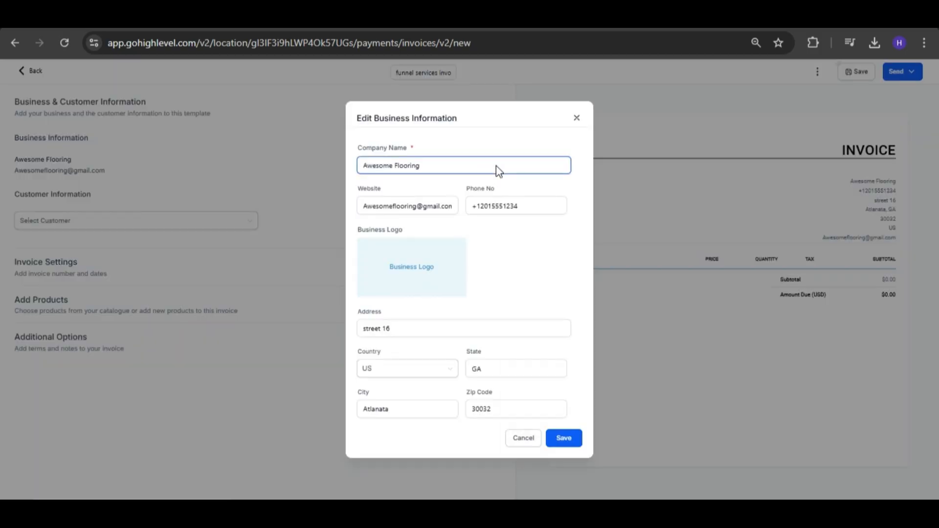
click(420, 275)
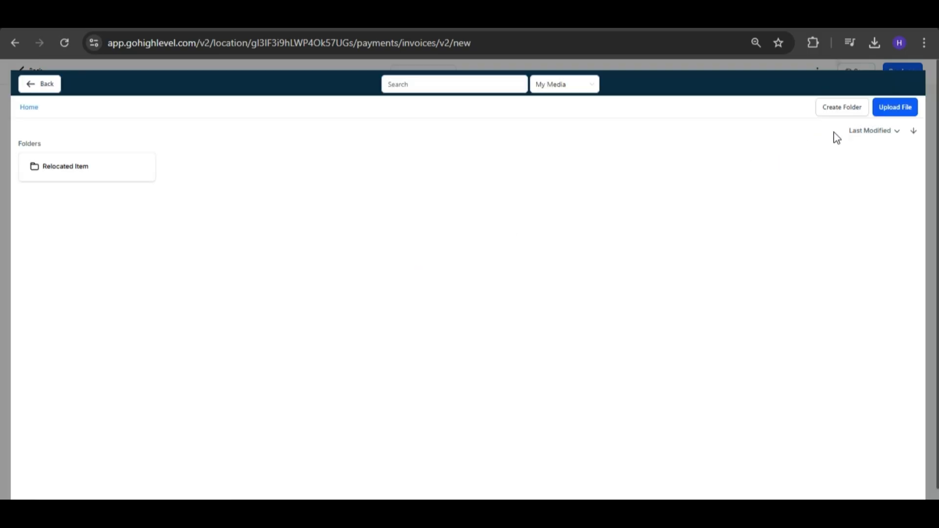
click(895, 109)
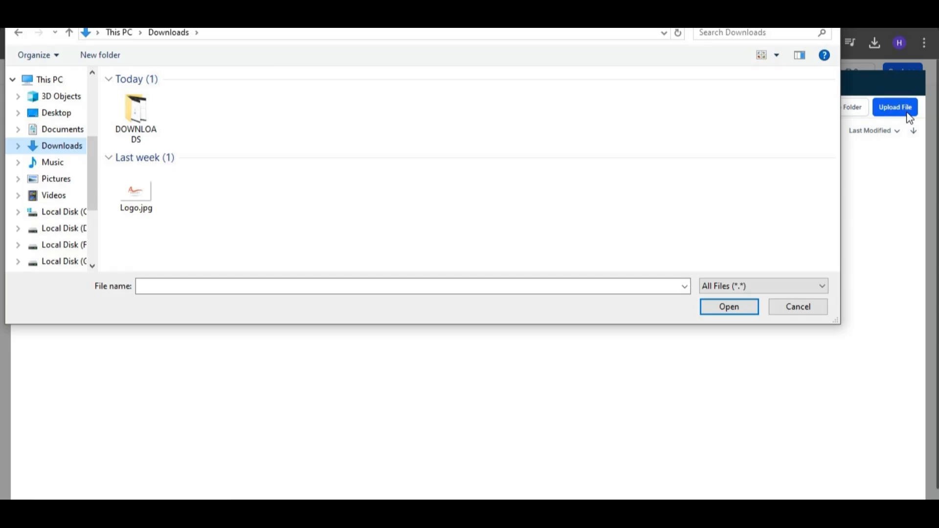
click(138, 198)
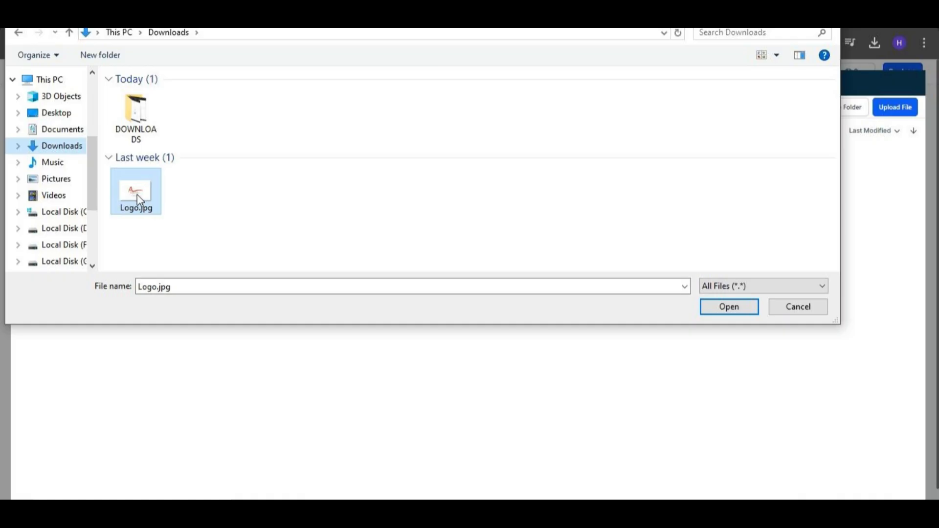
double_click(137, 194)
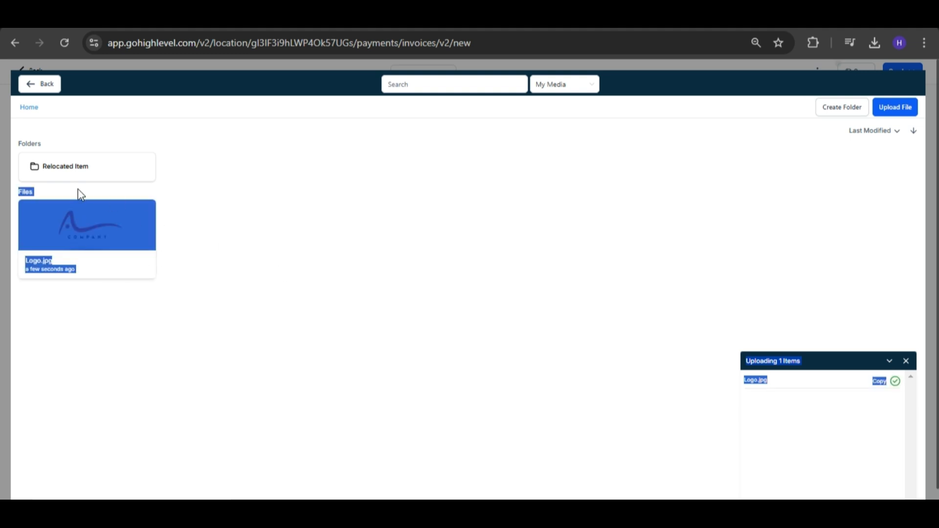
click(178, 225)
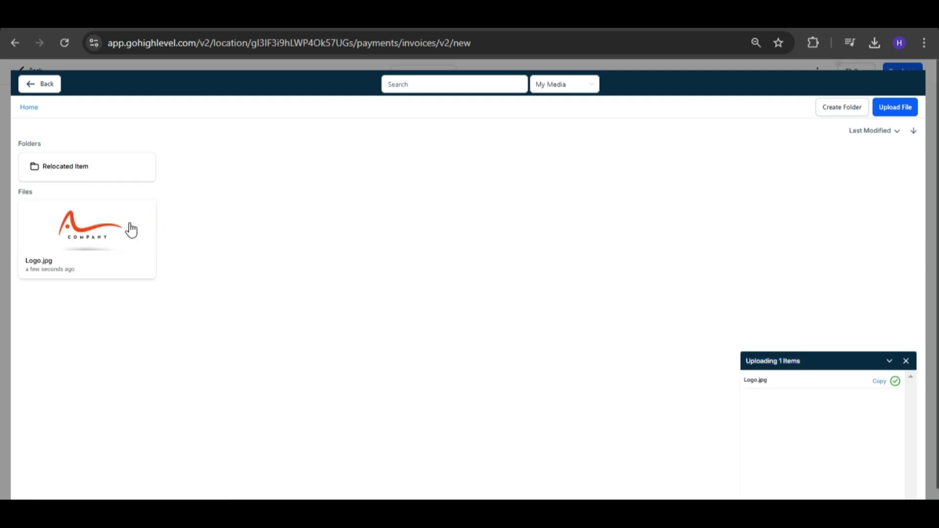
Set the uploaded Logo.jpg as the business logo and save the business information.
click(129, 229)
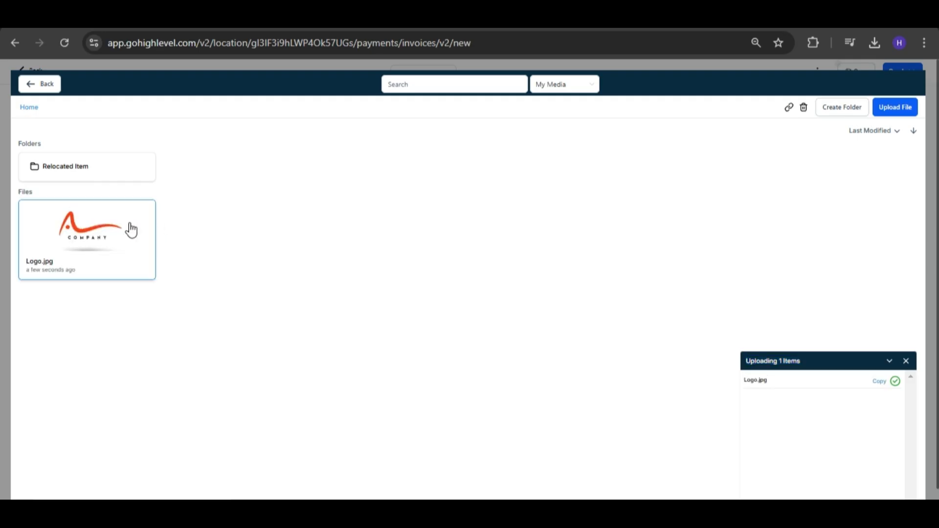
double_click(131, 230)
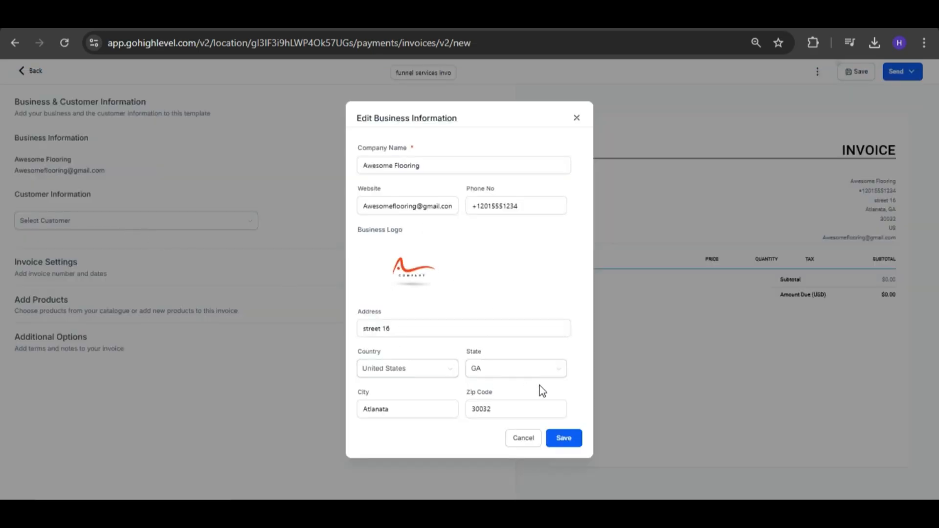
click(577, 446)
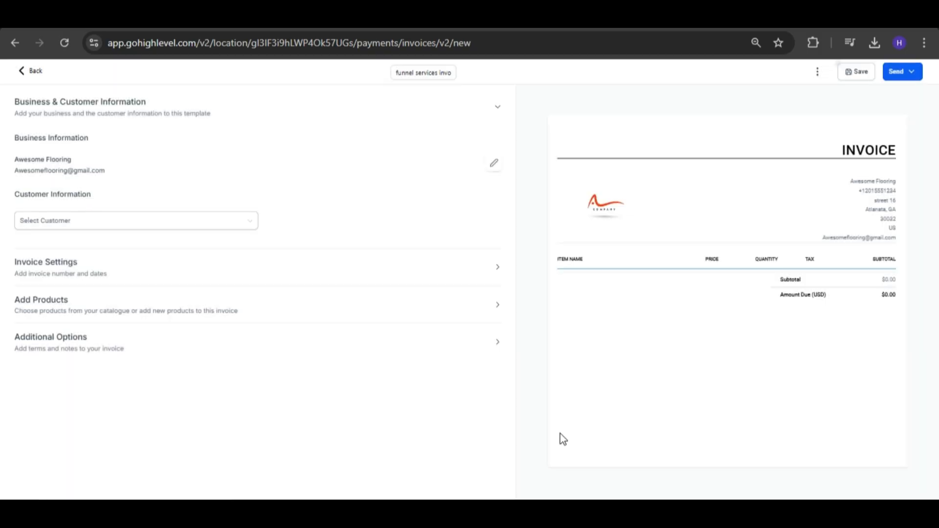
Assign the first listed customer to the invoice and add the existing product "Funnels Service @ 500".
click(83, 225)
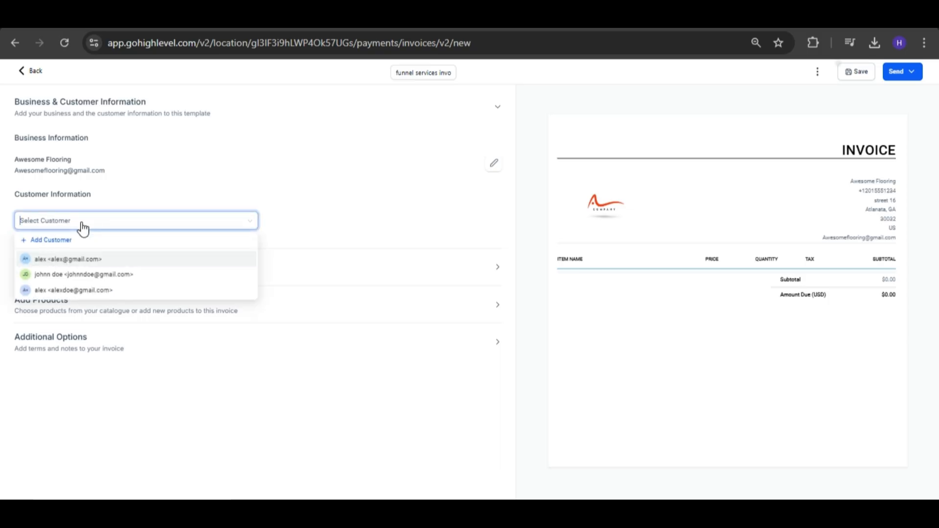
click(51, 264)
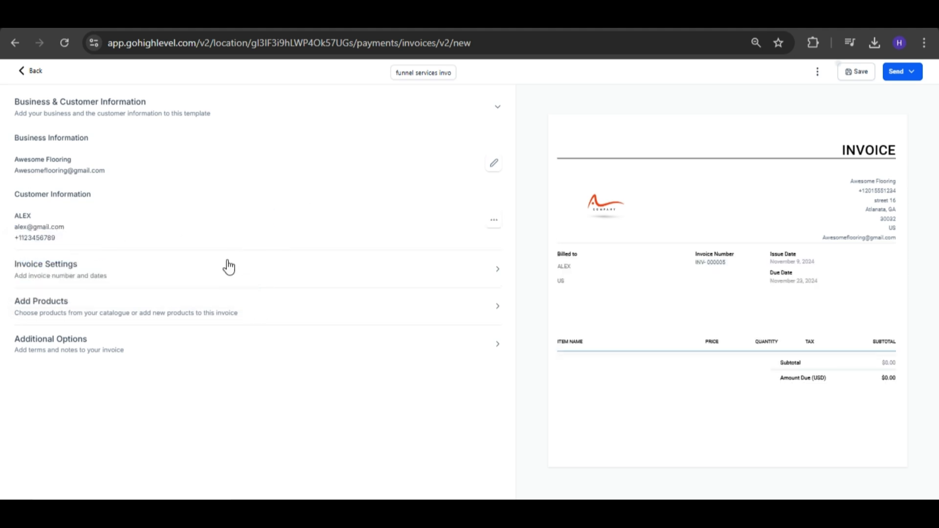
click(195, 308)
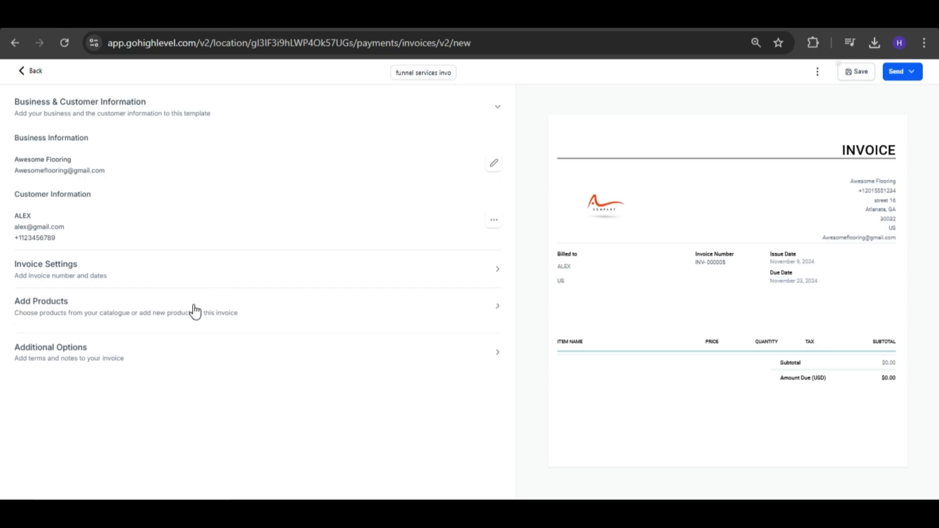
scroll(298, 245, down, 3)
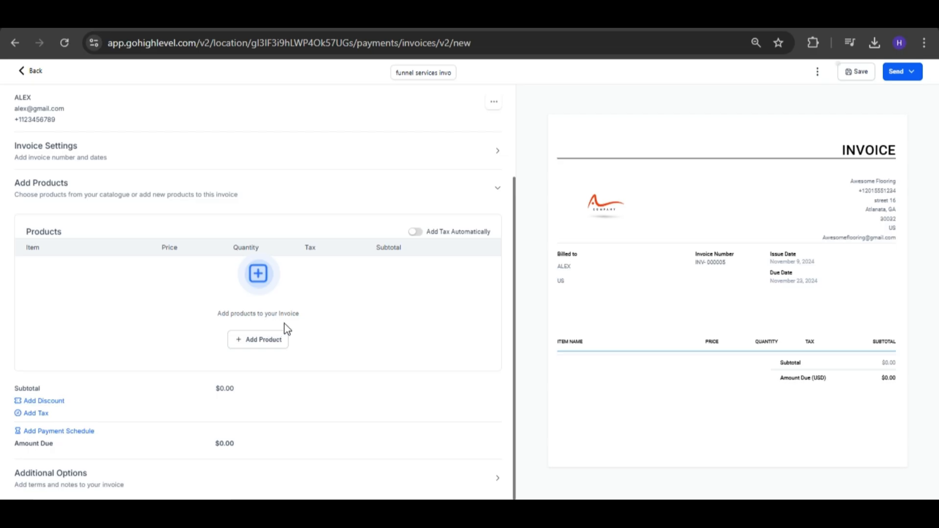
click(273, 343)
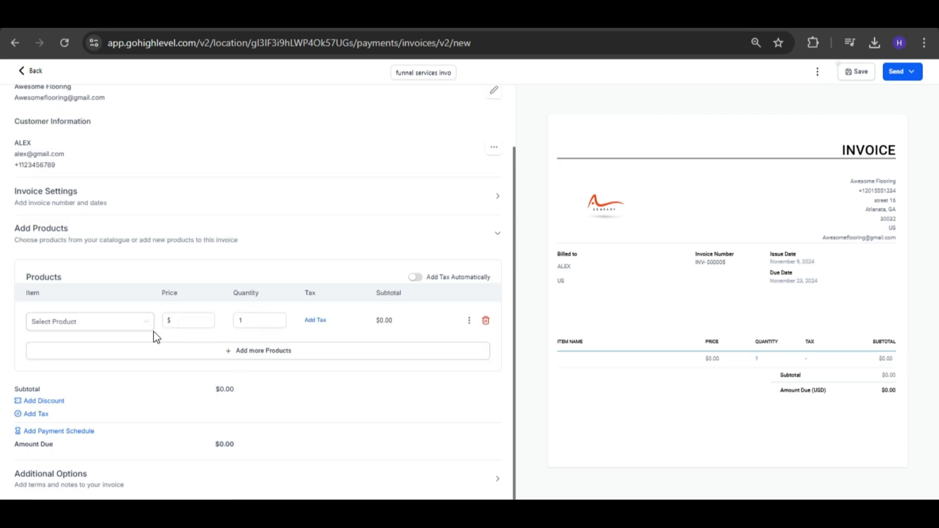
click(133, 326)
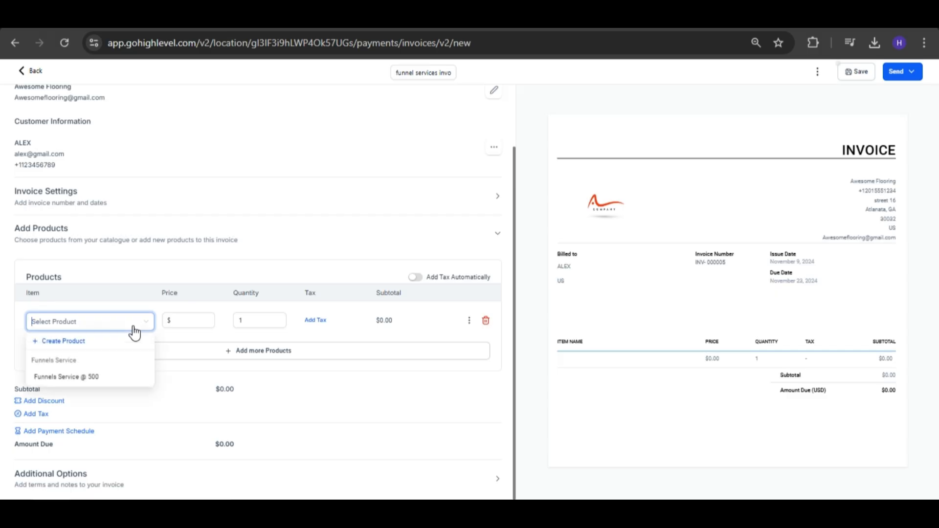
click(79, 378)
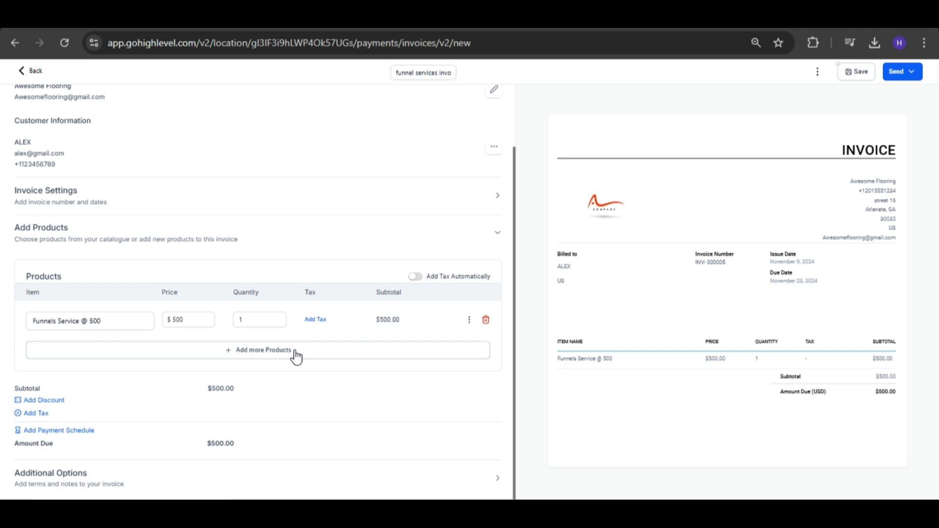
click(89, 242)
Enter the invoice note "complete funnel setup with landing page design, email automation and CRM integration to improve your lead conversion.".
click(162, 352)
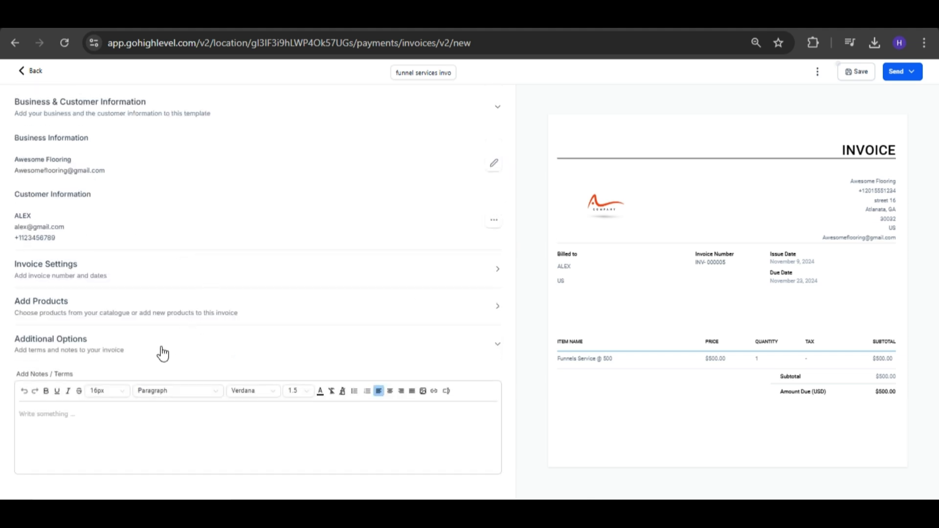
click(52, 413)
text(co)
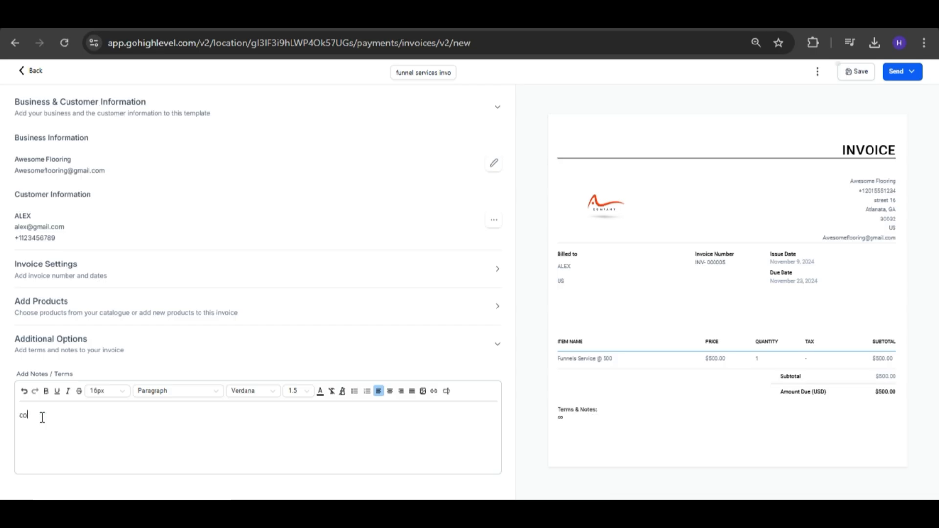
text(mplete funnel setup)
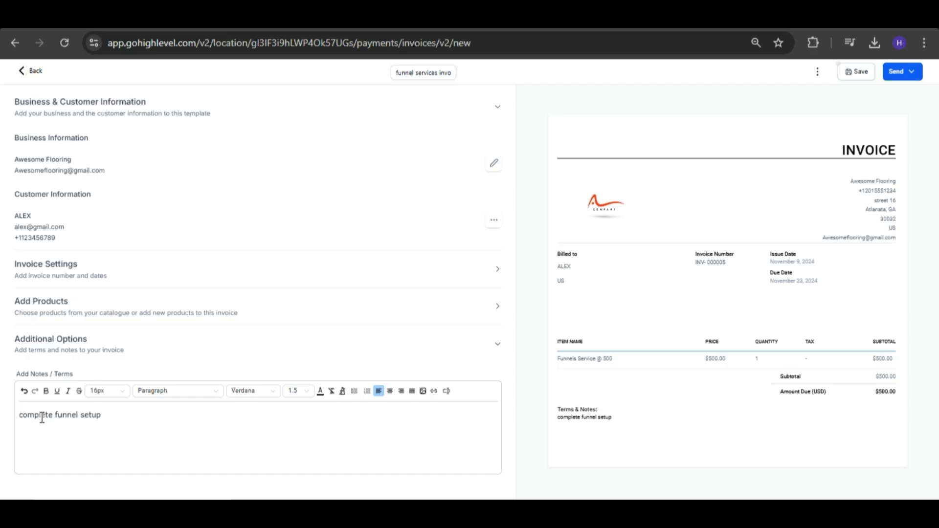
text( with landing pag)
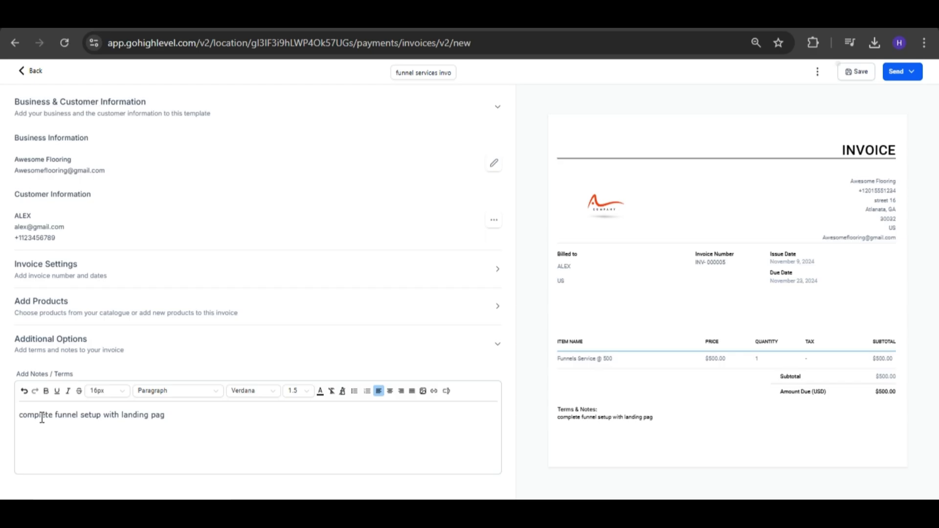
text(e design, email aut)
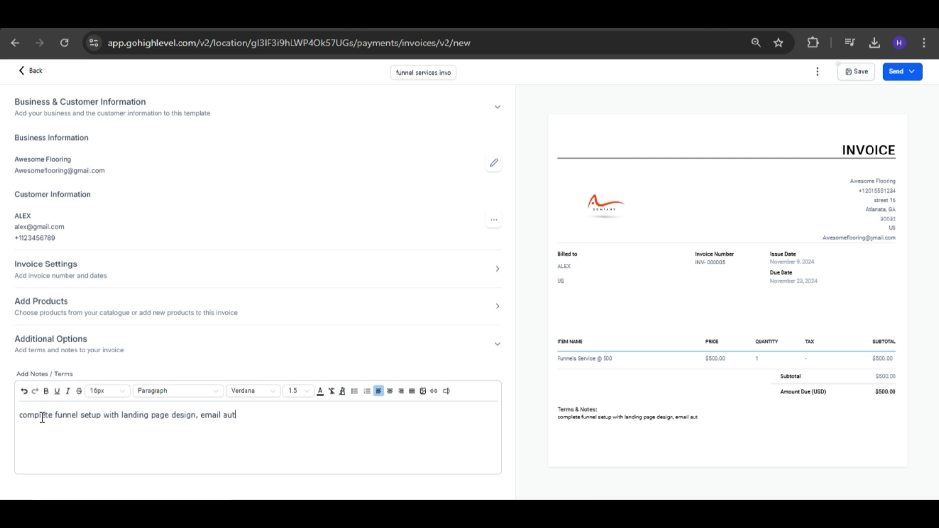
text(omation and CR)
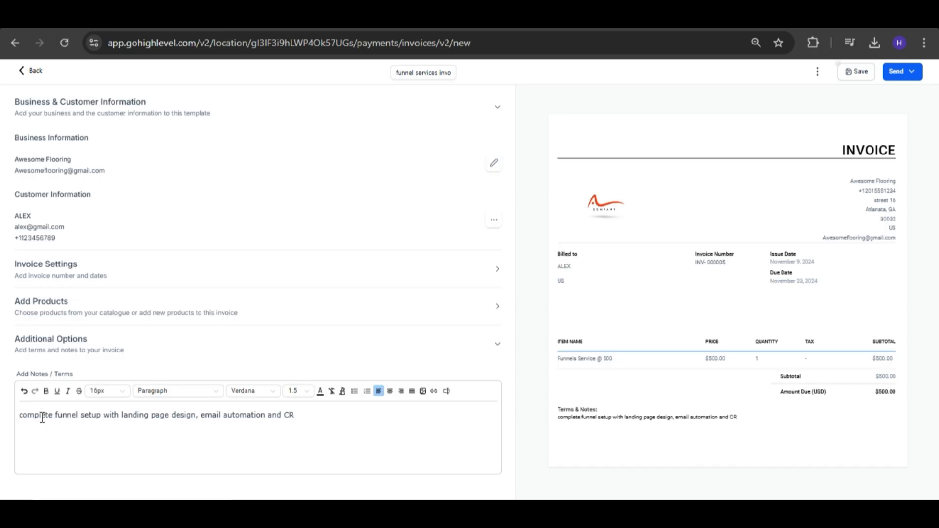
text(M integration to im)
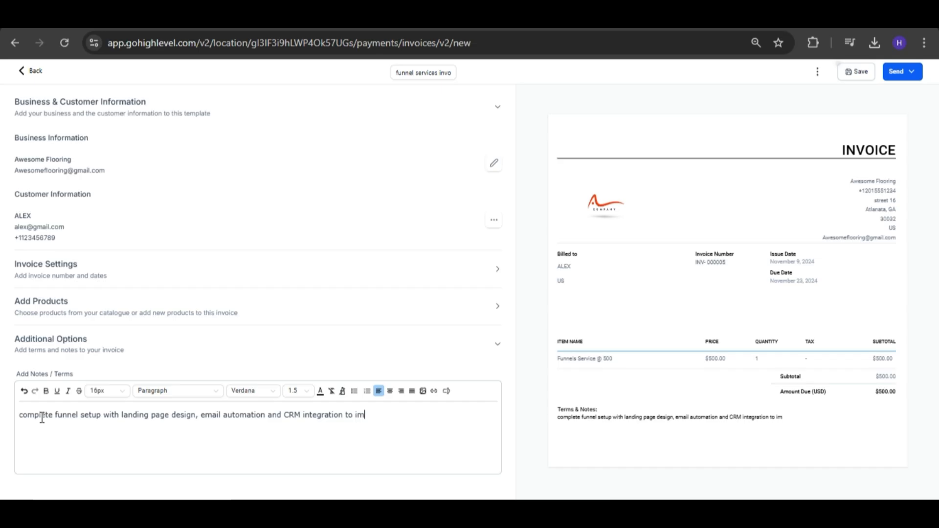
text(prove your lead )
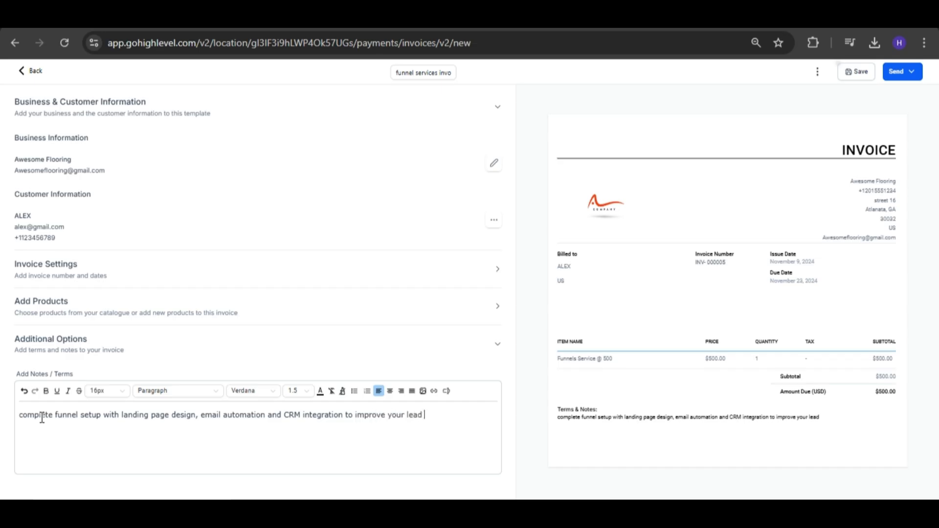
text(conversion)
text(.)
drag(122, 415, 346, 415)
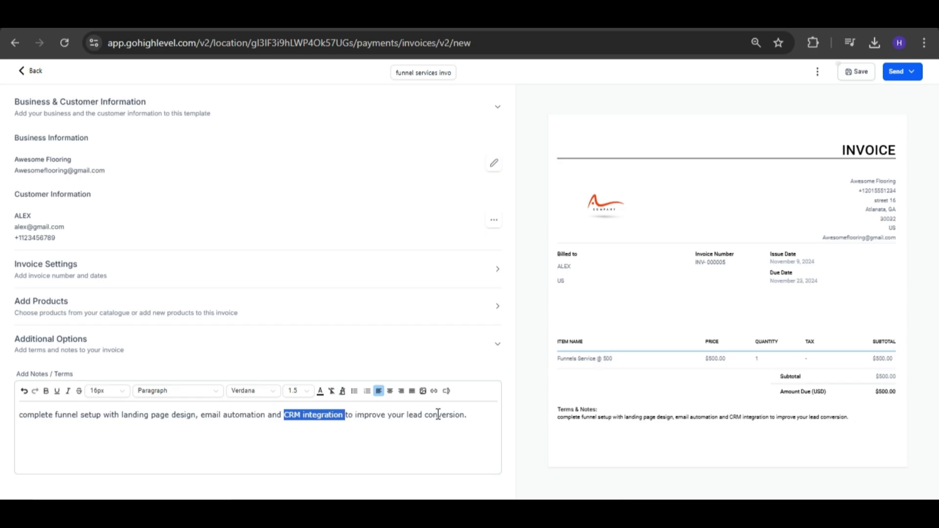
Add a second line to the invoice notes: "Payment is due upon receipt with 2% late fee after 30 days".
click(465, 414)
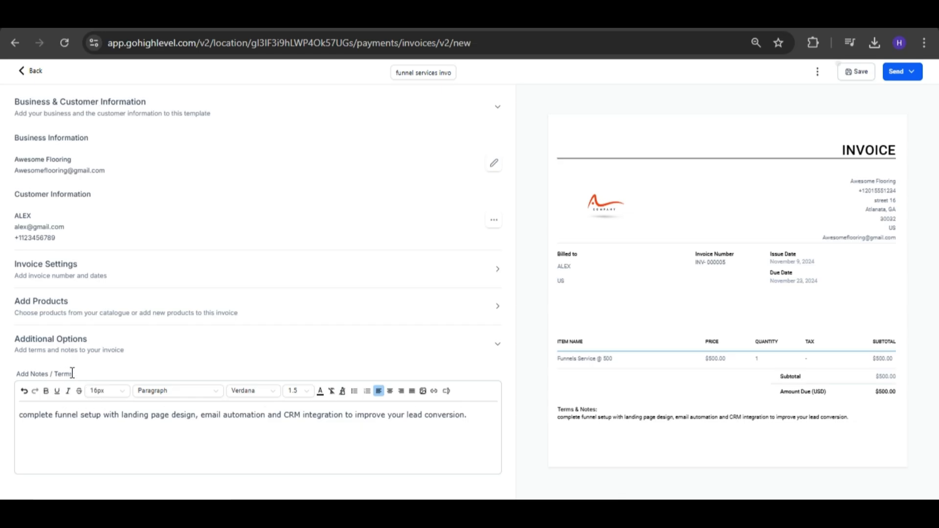
key(Return)
text(Payment is due)
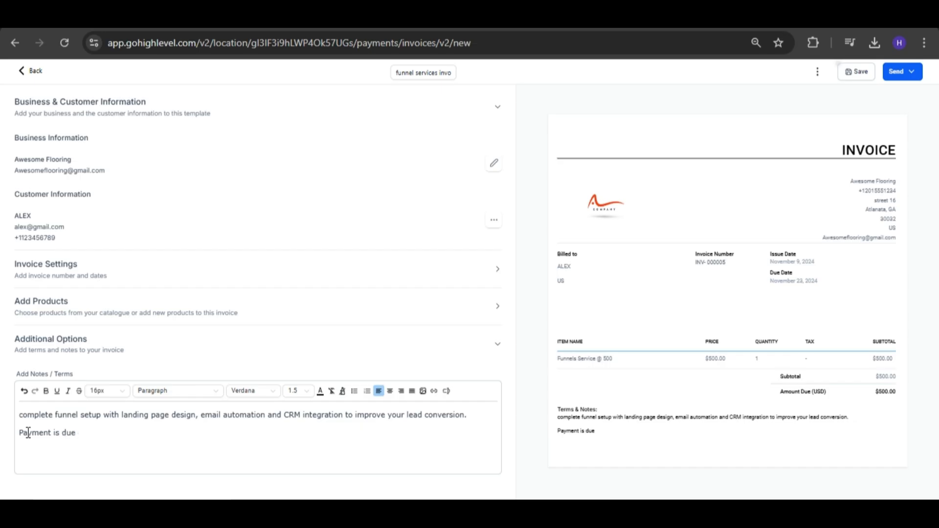
text( upon receipt wi)
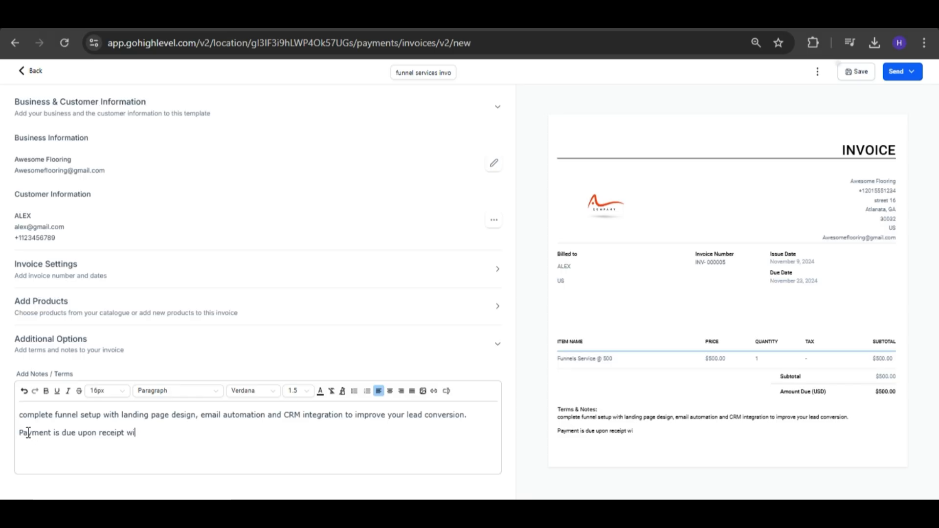
text(th 2% late feeafter )
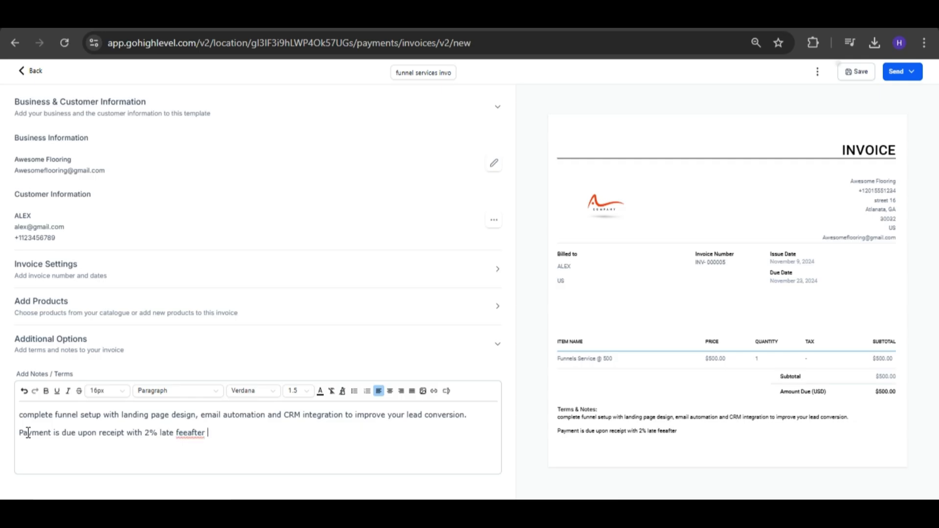
text(30 days)
click(189, 433)
click(272, 432)
Extend the second line of the invoice notes with "and for any queries about this invoice contact".
text(an)
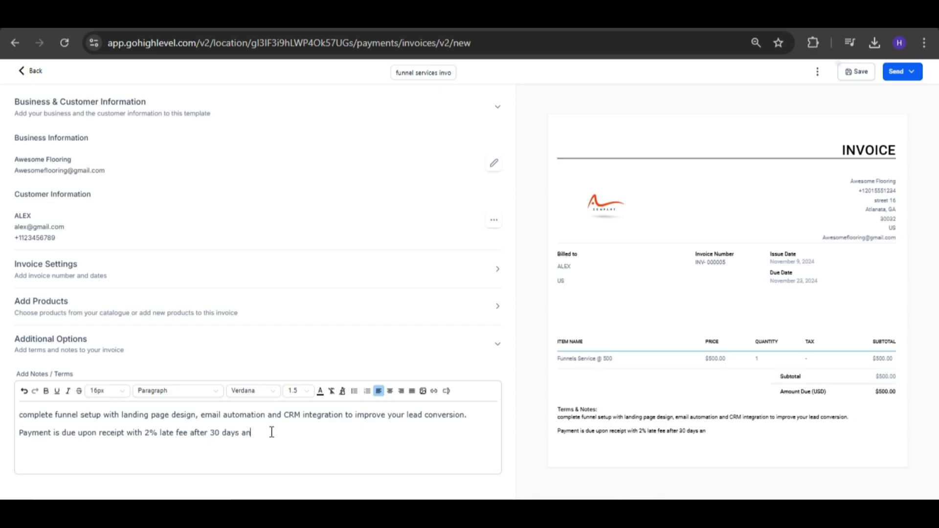
text(d for any querie)
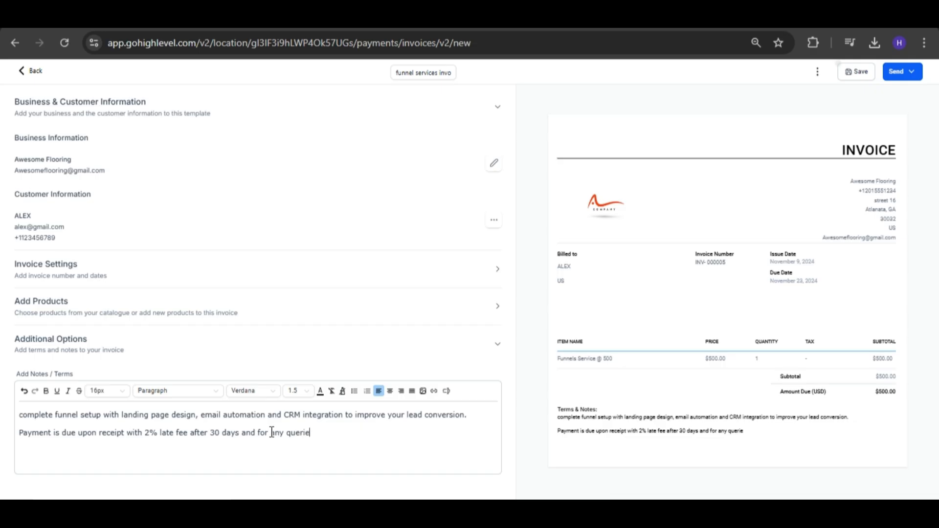
text(s about this invoi)
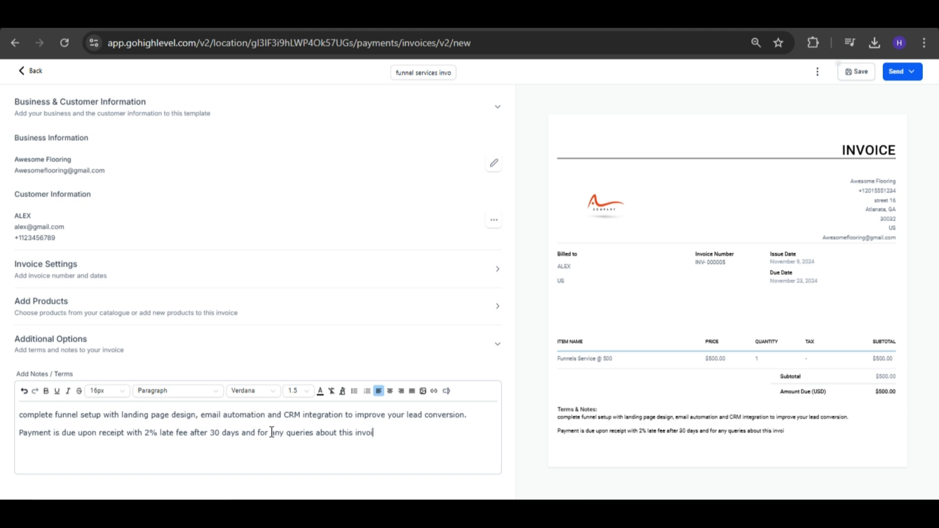
text(ce contact)
Insert the invoice sender's Name custom value at the end of the second note line.
click(447, 391)
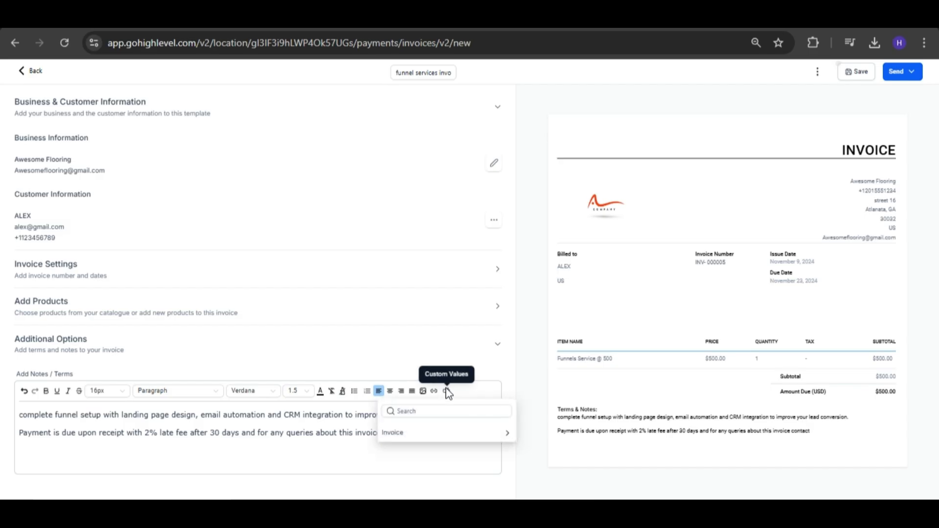
click(499, 434)
scroll(499, 433, down, 3)
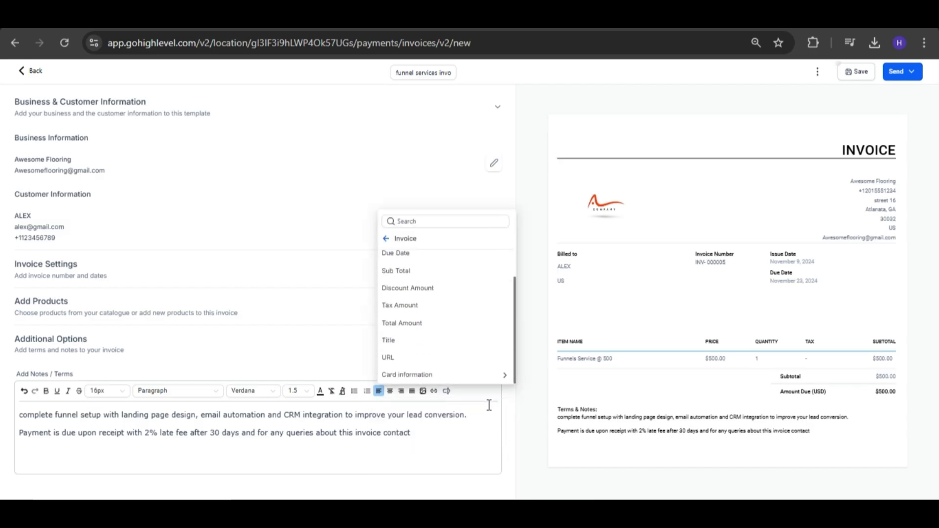
scroll(440, 337, up, 1)
scroll(430, 300, up, 1)
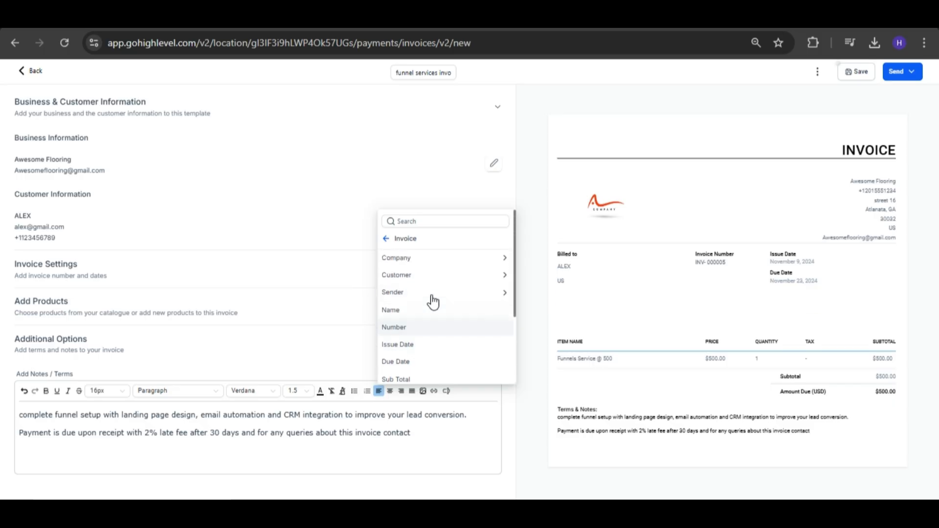
click(500, 298)
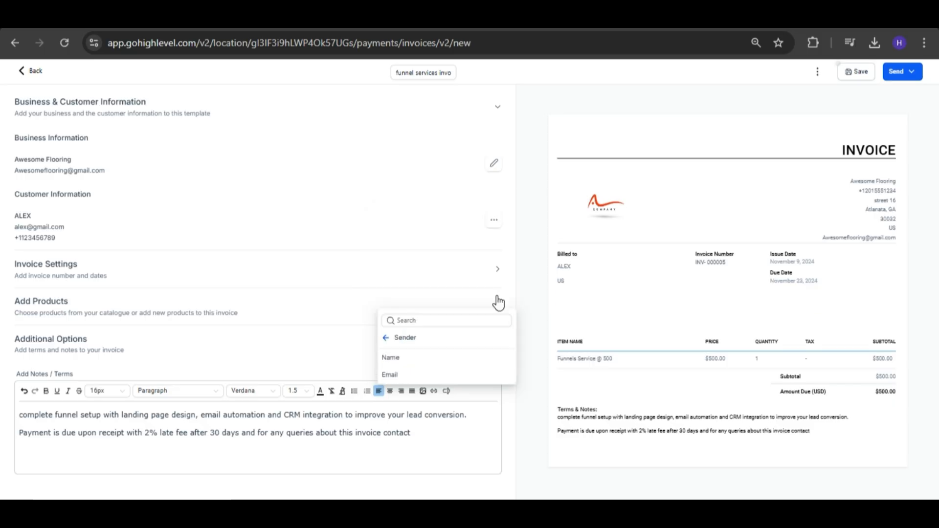
click(413, 365)
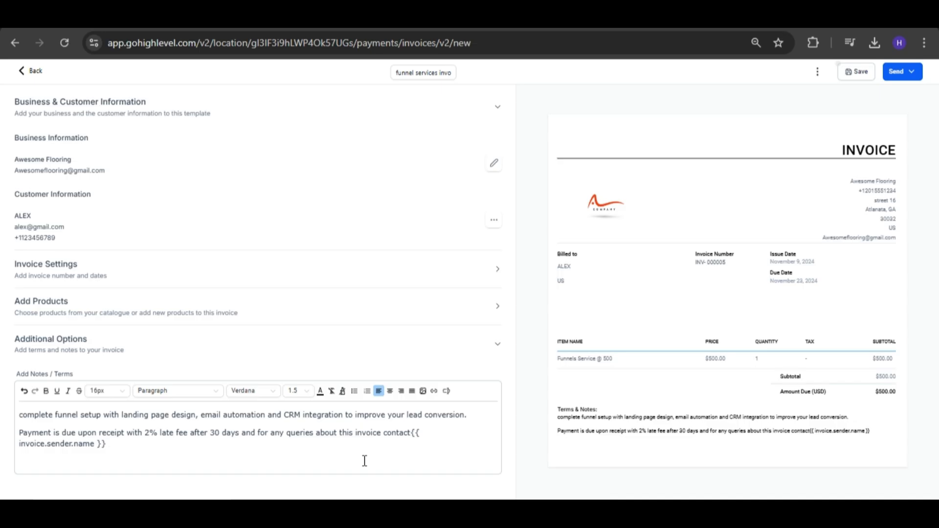
Append "at" to the invoice notes, followed by the Email custom value listed under Sender.
text(at)
click(447, 391)
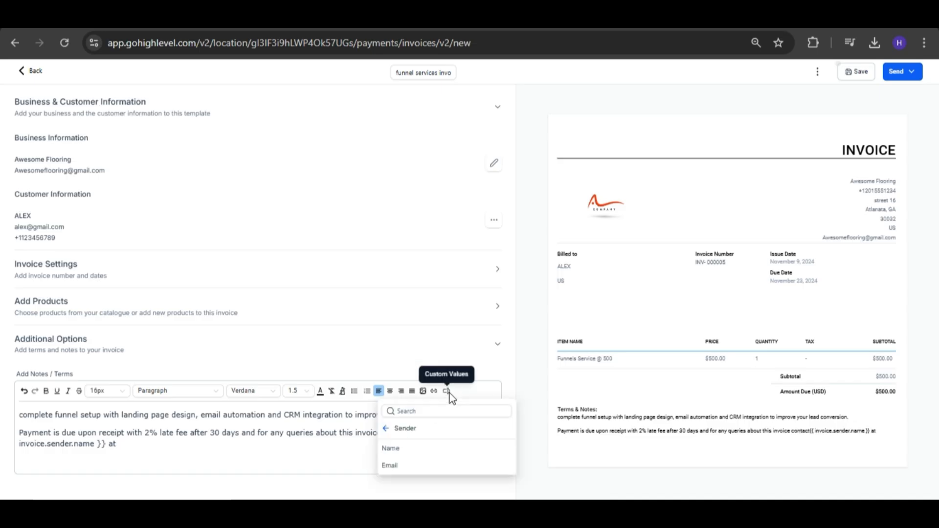
click(393, 469)
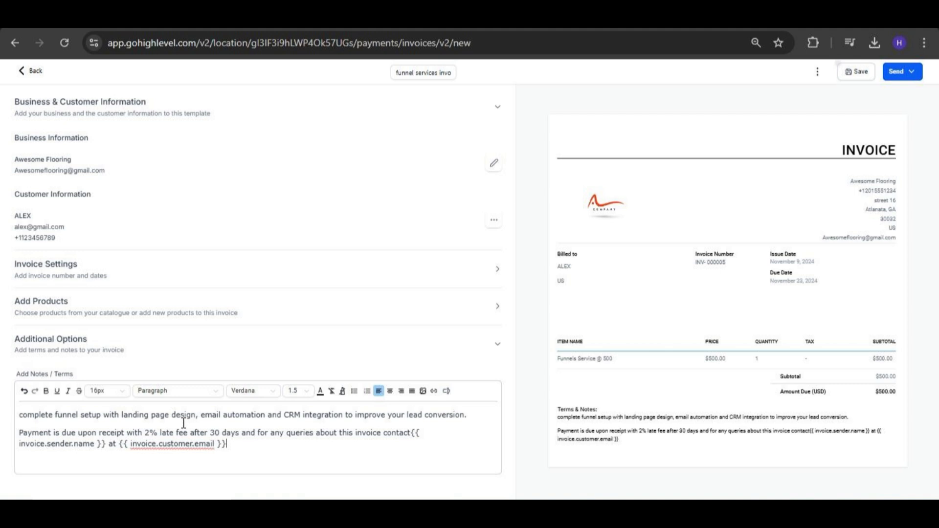
Save the completed invoice and view its sending options.
click(864, 73)
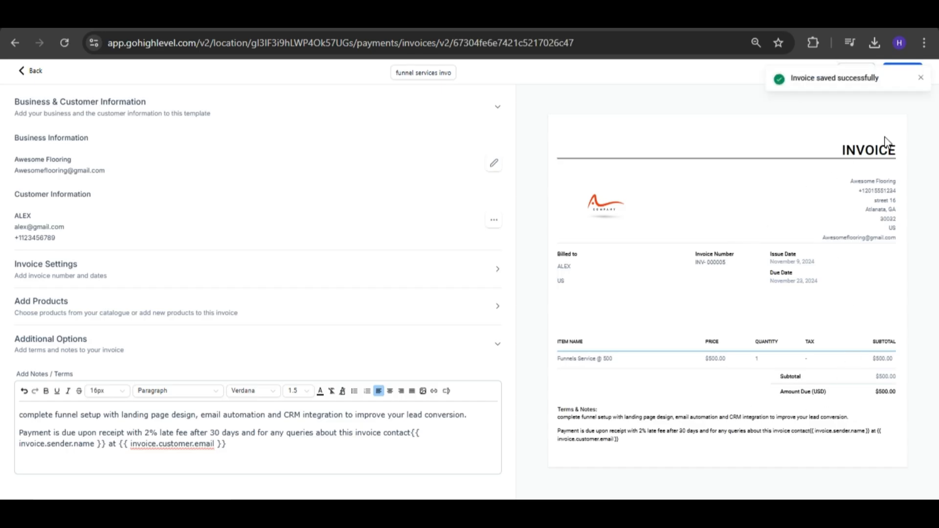
click(922, 78)
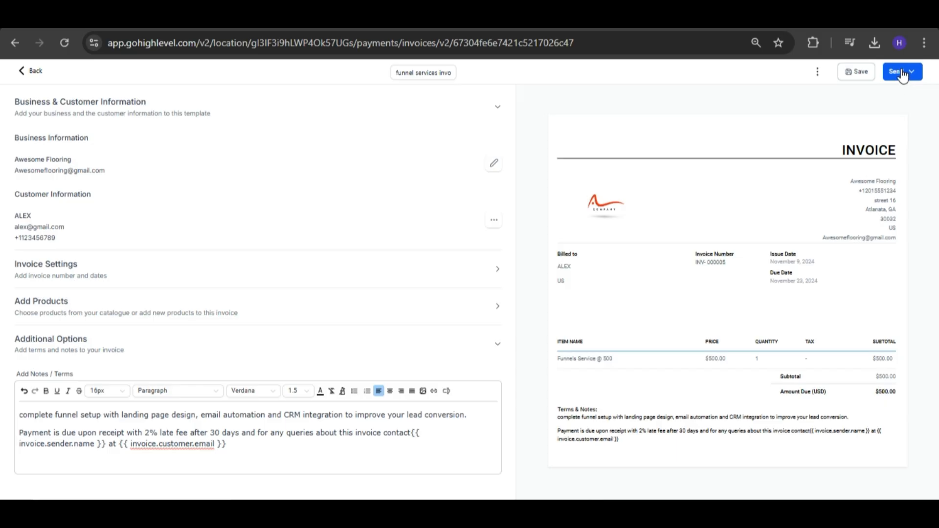
click(910, 73)
Convert the invoice to a template named "Funnel services invoice template" and save the template.
click(818, 73)
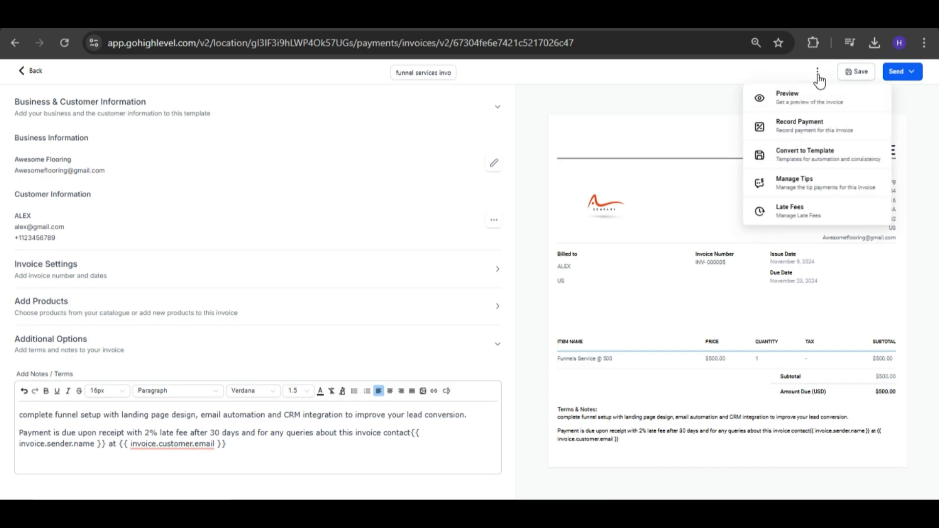
click(805, 154)
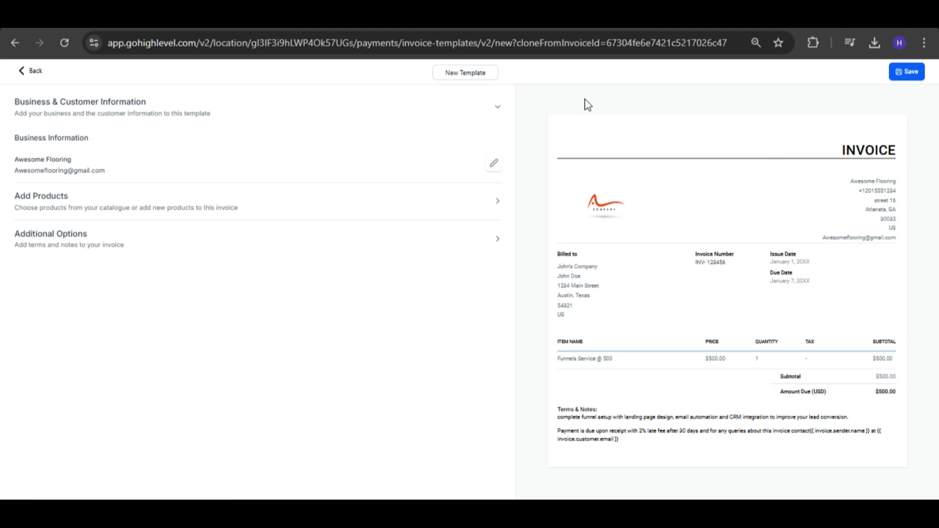
drag(487, 72, 444, 72)
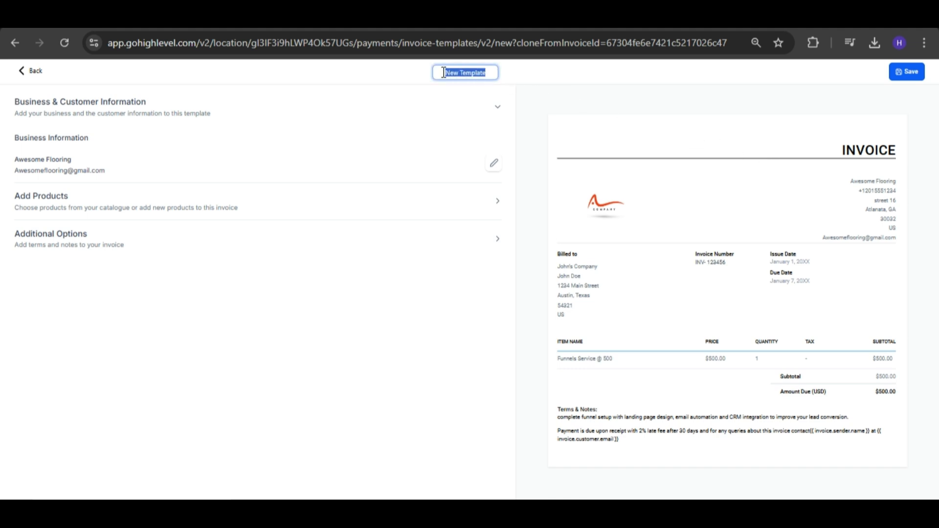
text(Funnel se)
text(rvices in)
text(voice)
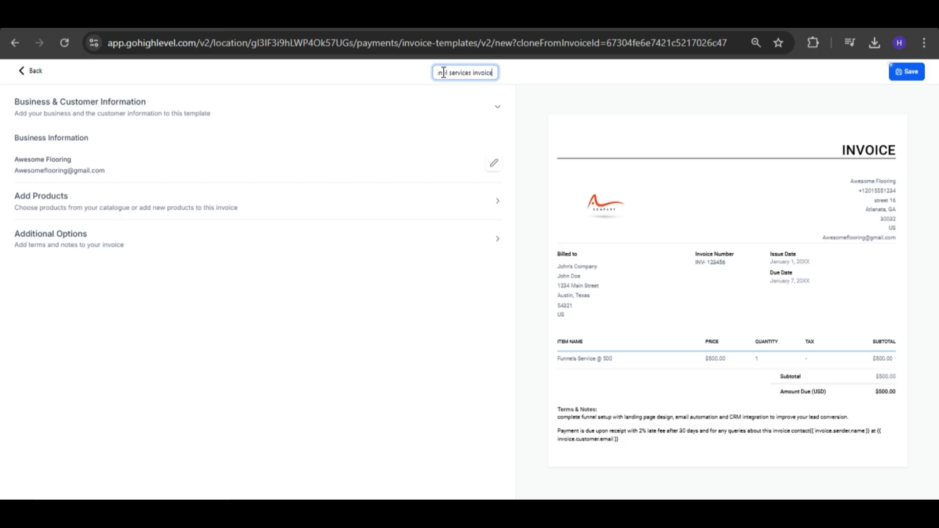
text( template)
click(905, 72)
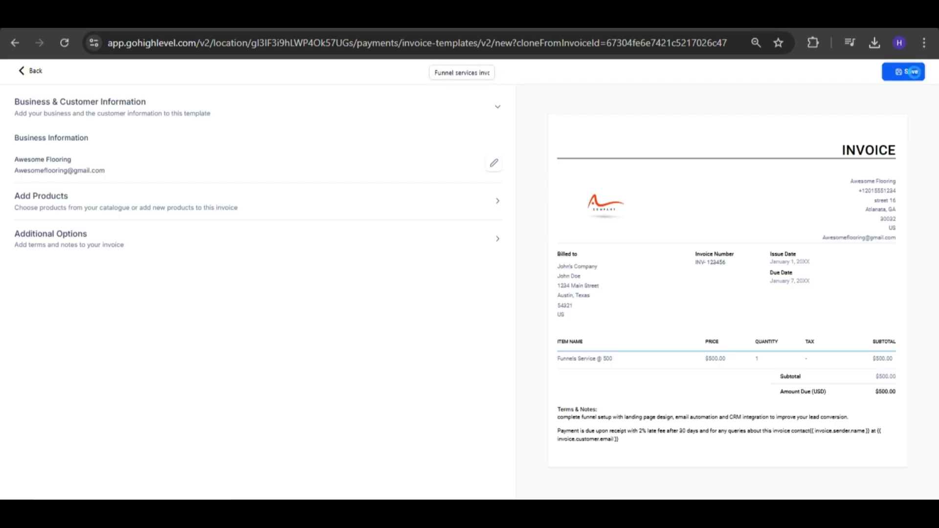